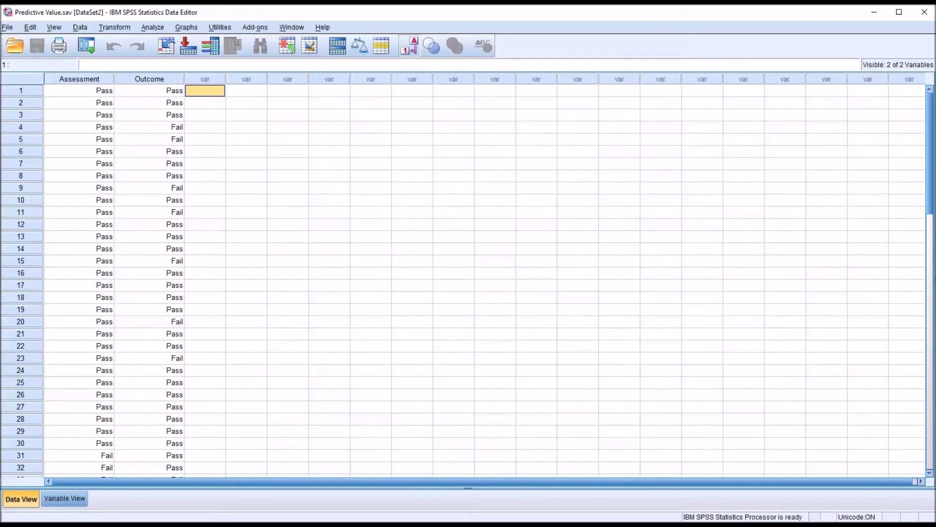
Inspect the Assessment and Outcome variables, switching value labels off to view the numeric codes and then back on
{"action": "left_click", "coordinate": [85, 79]}
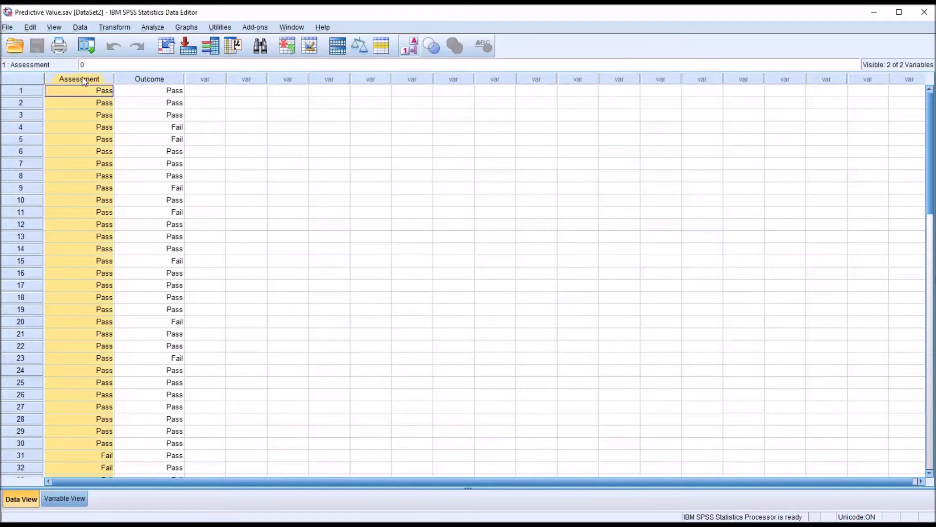
{"action": "left_click", "coordinate": [149, 79]}
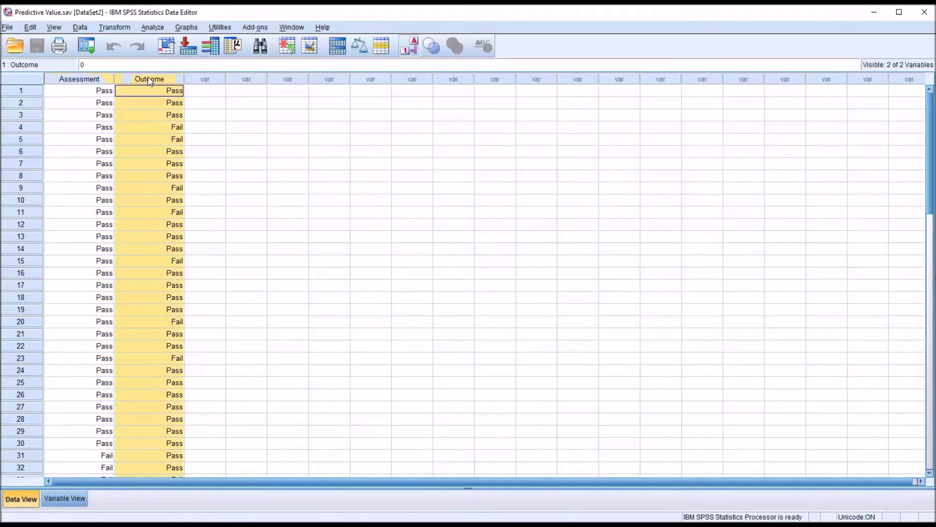
{"action": "left_click", "coordinate": [200, 92]}
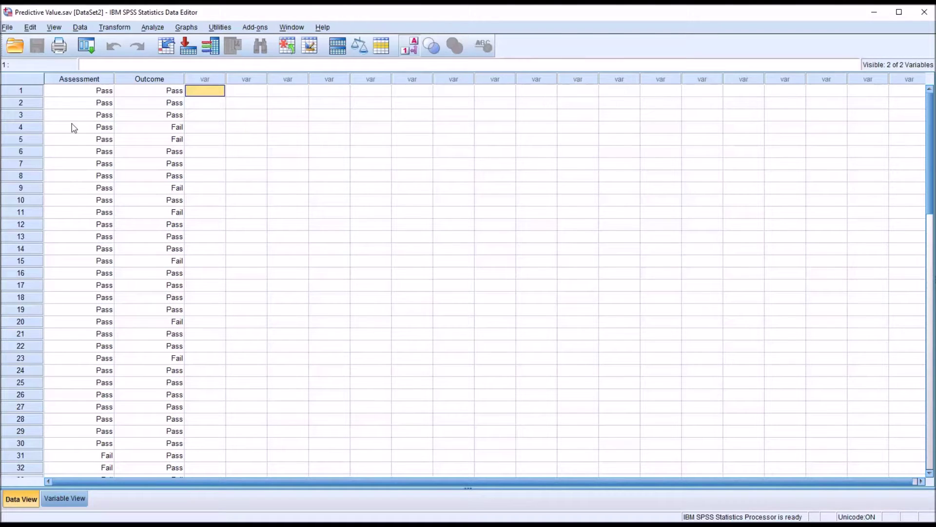
{"action": "left_click", "coordinate": [74, 92]}
{"action": "left_click", "coordinate": [90, 456]}
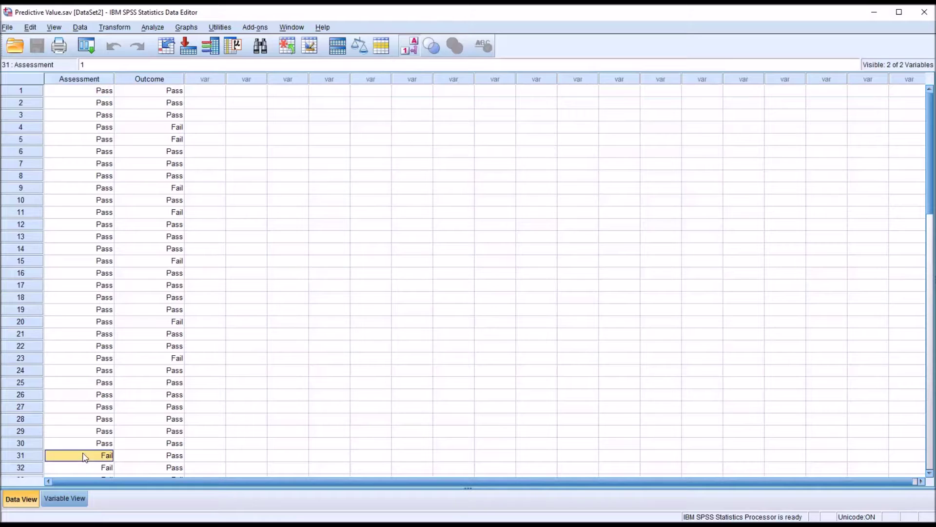
{"action": "left_click", "coordinate": [412, 47]}
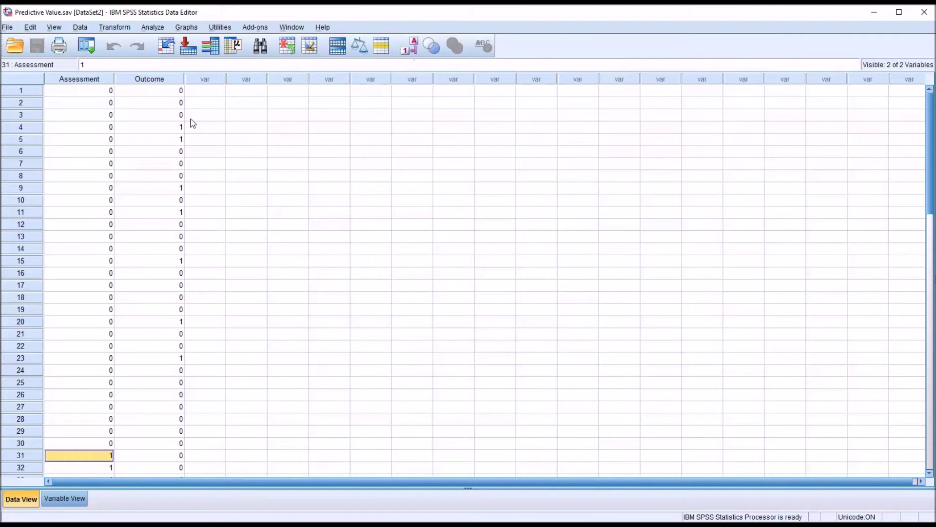
{"action": "left_click", "coordinate": [92, 92]}
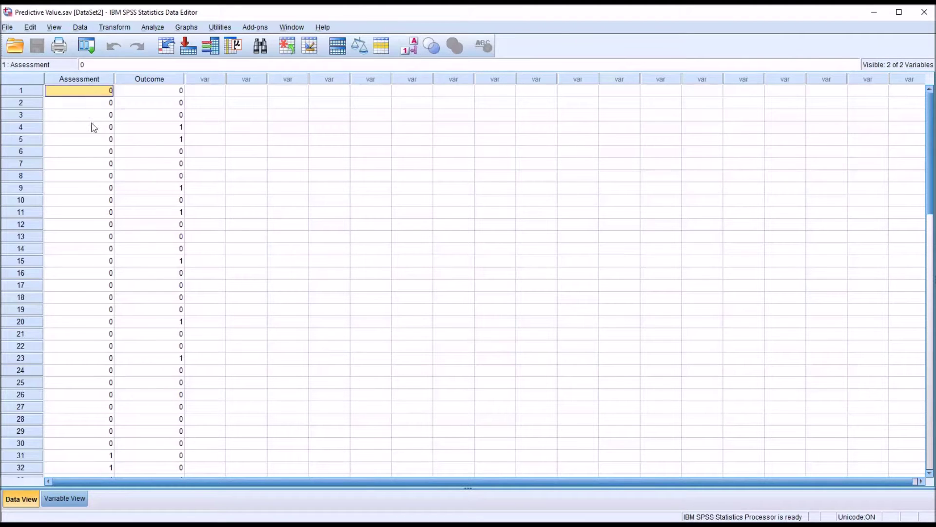
{"action": "left_click", "coordinate": [81, 458]}
{"action": "left_click", "coordinate": [407, 49]}
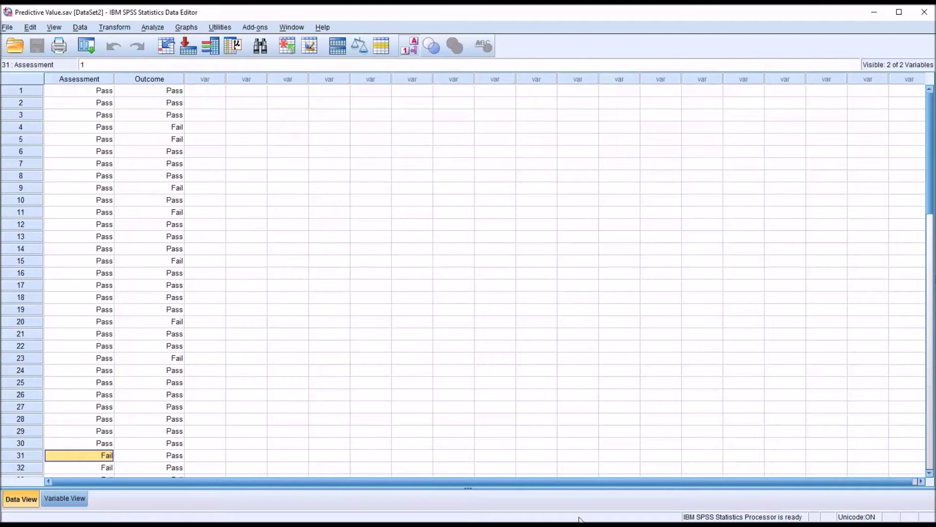
{"action": "left_click", "coordinate": [205, 92]}
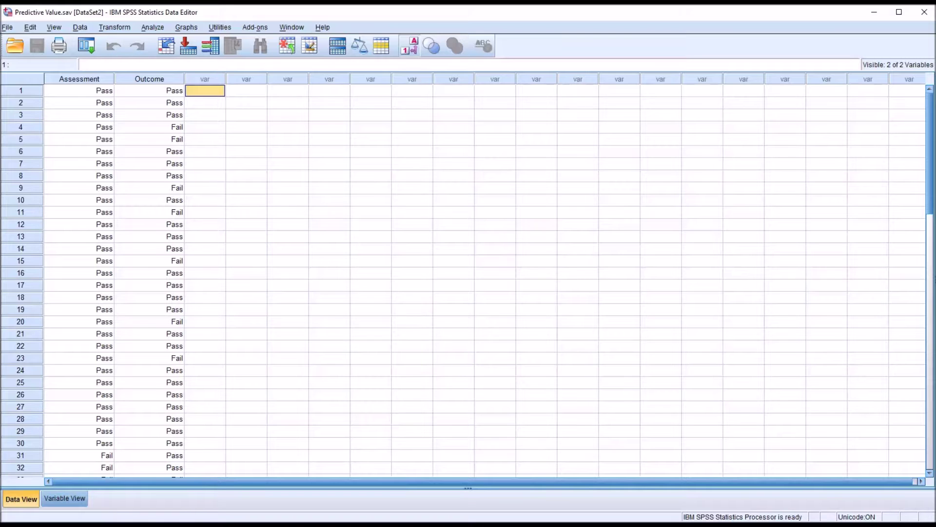
Examine the Assessment and Outcome columns and compare their Pass and Fail entries in the first rows
{"action": "left_click", "coordinate": [87, 81]}
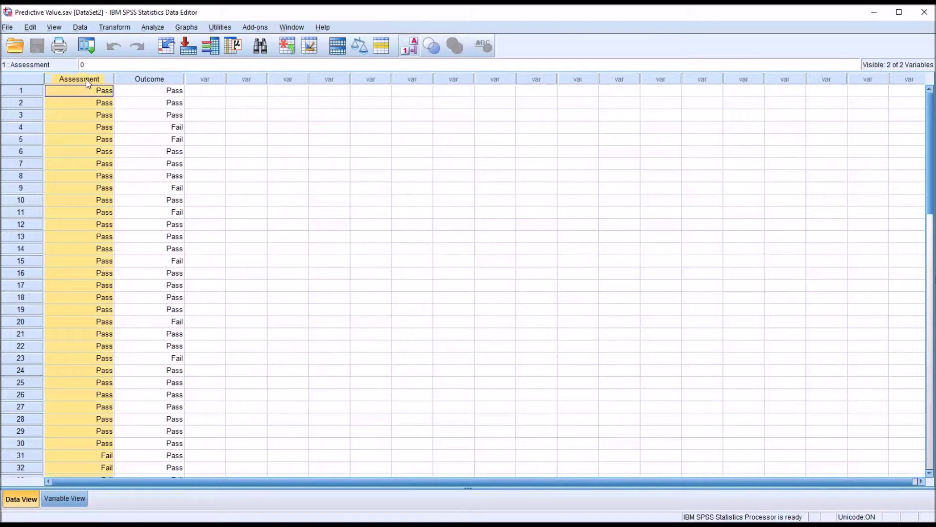
{"action": "left_click", "coordinate": [149, 81]}
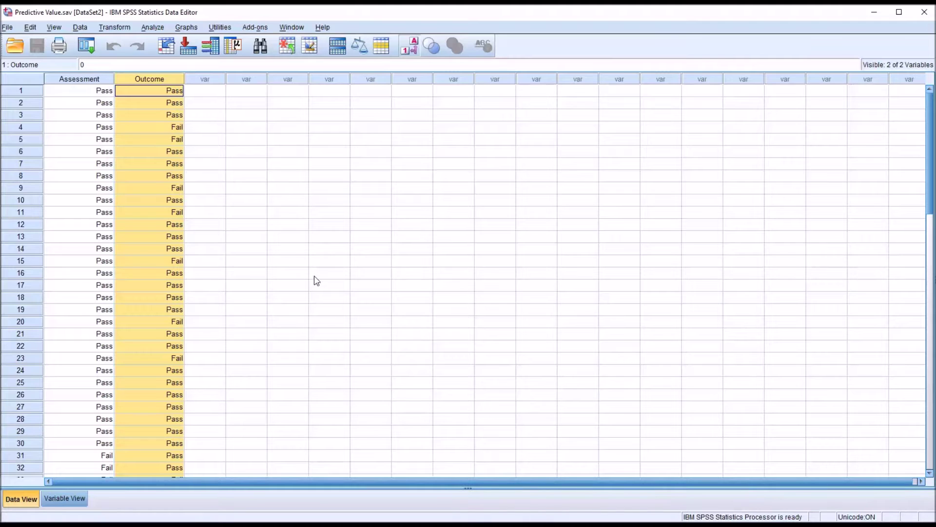
{"action": "left_click", "coordinate": [163, 94]}
{"action": "left_click", "coordinate": [151, 126]}
{"action": "left_click", "coordinate": [161, 93]}
{"action": "left_click", "coordinate": [81, 79]}
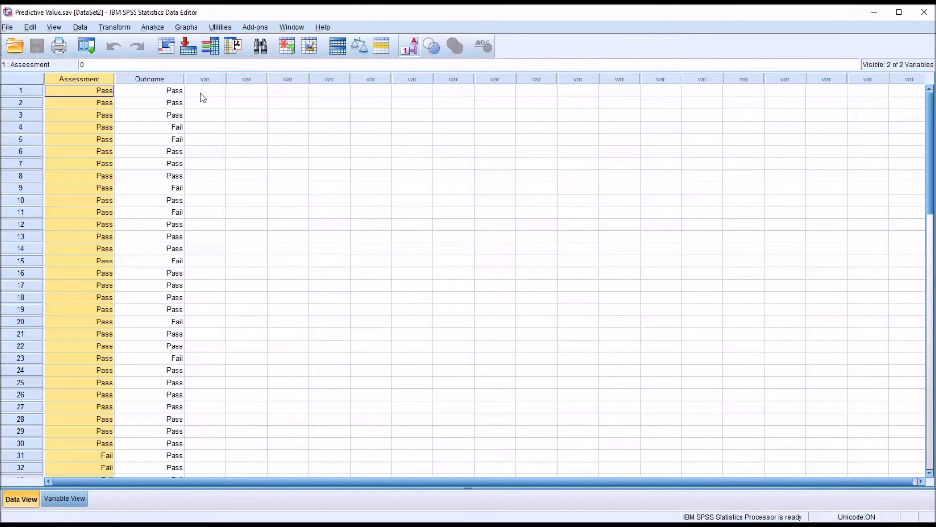
{"action": "double_click", "coordinate": [81, 92]}
{"action": "key", "text": "Escape"}
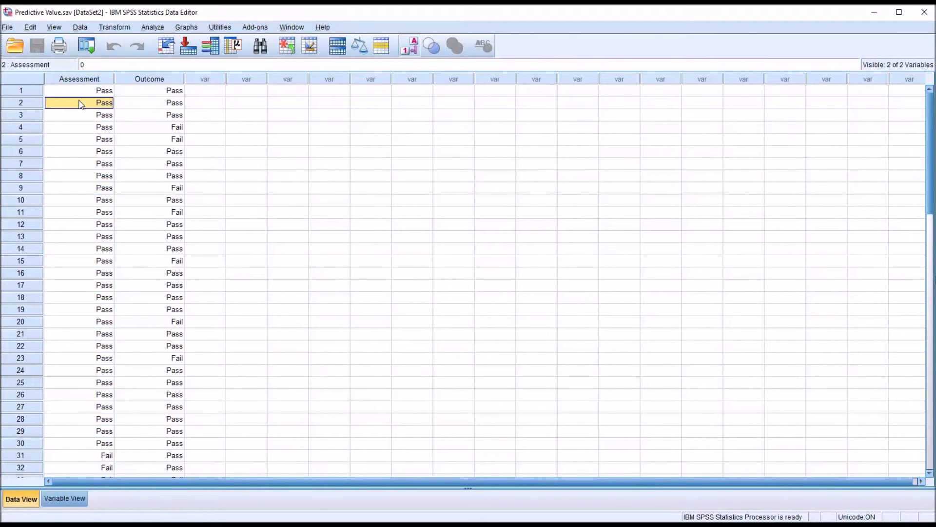
{"action": "left_click", "coordinate": [80, 81]}
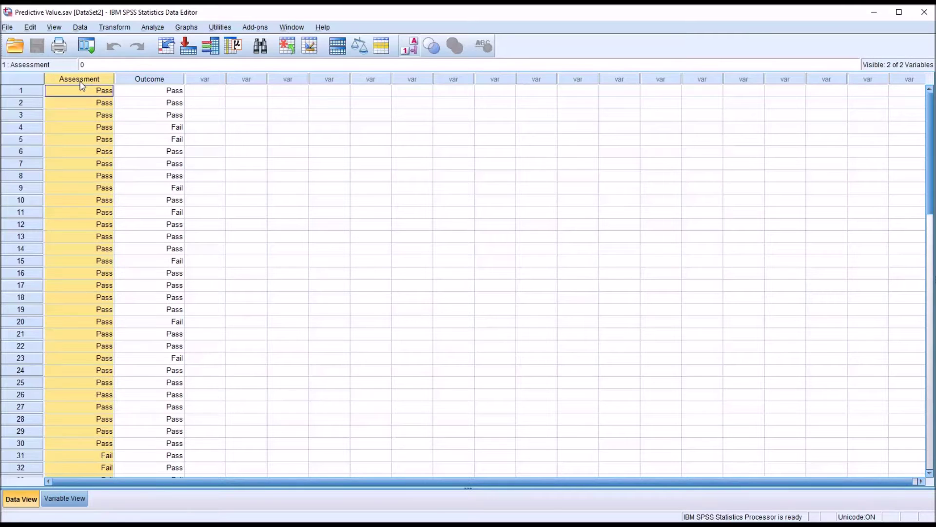
{"action": "left_click", "coordinate": [147, 79]}
{"action": "left_click", "coordinate": [197, 94]}
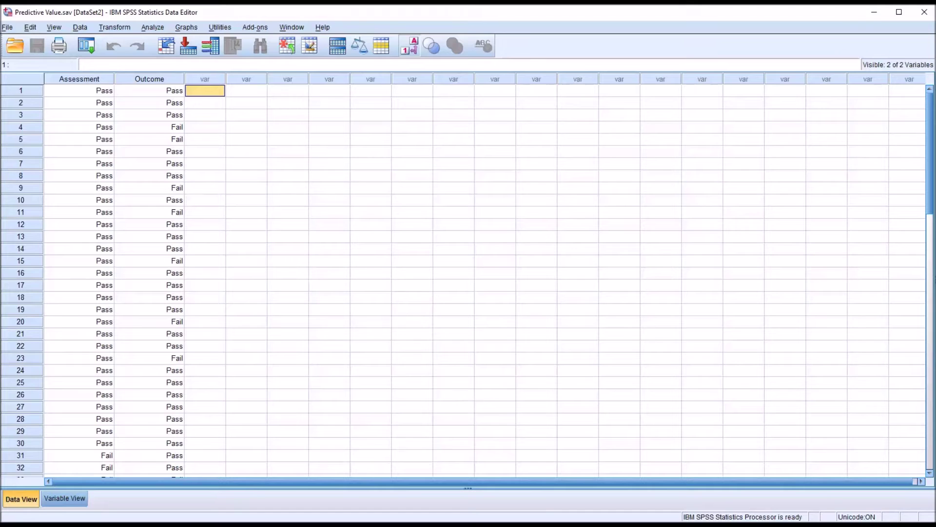
Set up a Crosstabs analysis with Assessment as the row variable and Outcome as the column variable
{"action": "left_click", "coordinate": [152, 28]}
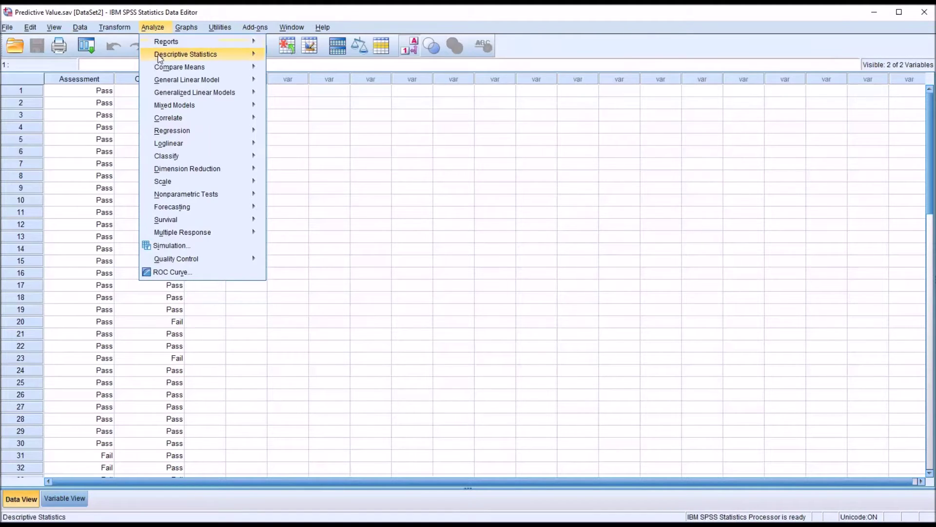
{"action": "mouse_move", "coordinate": [161, 58]}
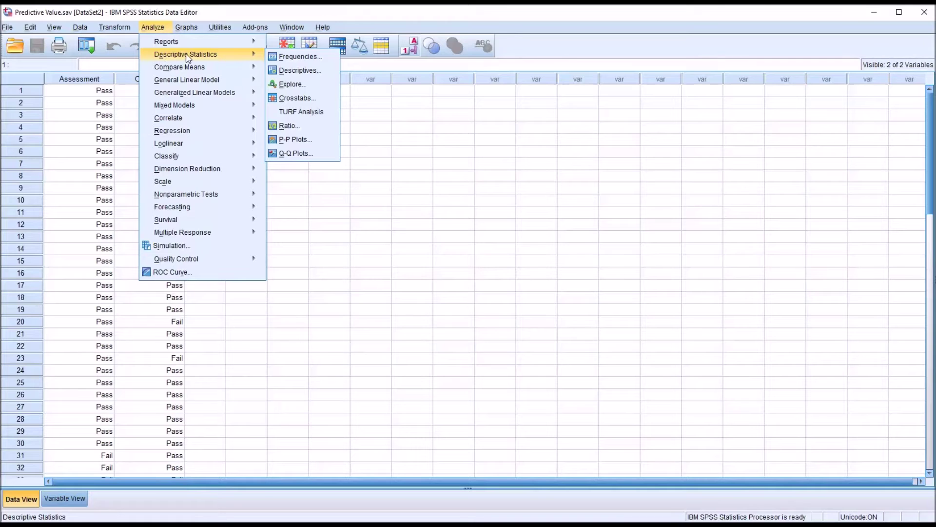
{"action": "left_click", "coordinate": [285, 98]}
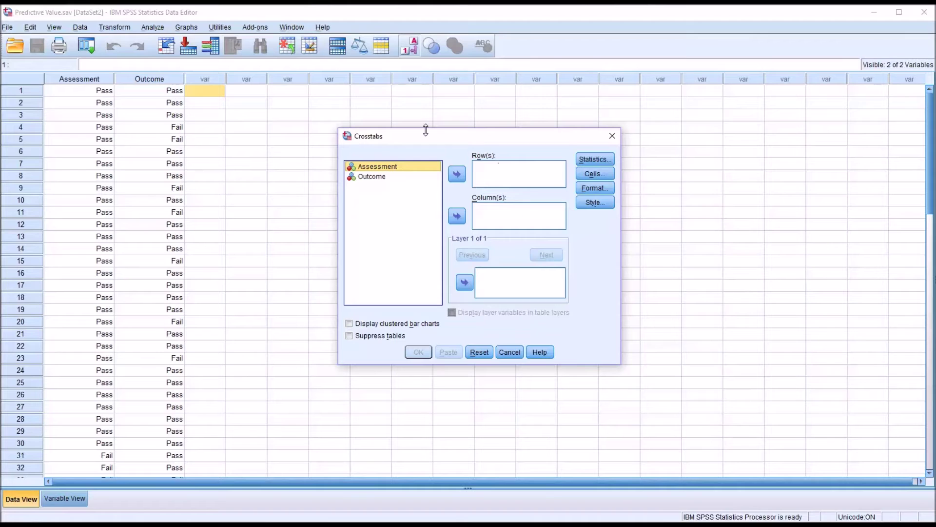
{"action": "left_click_drag", "start_coordinate": [387, 169], "coordinate": [485, 168]}
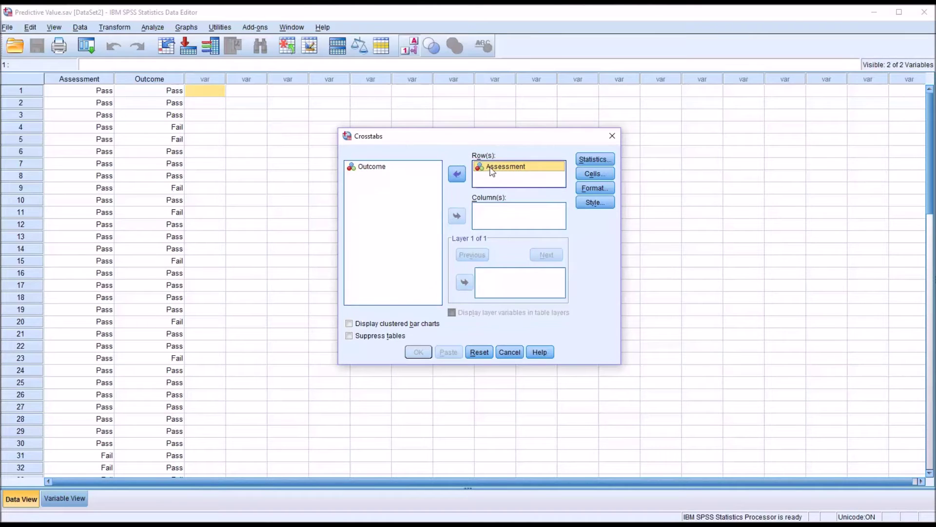
{"action": "left_click_drag", "start_coordinate": [374, 171], "coordinate": [490, 209]}
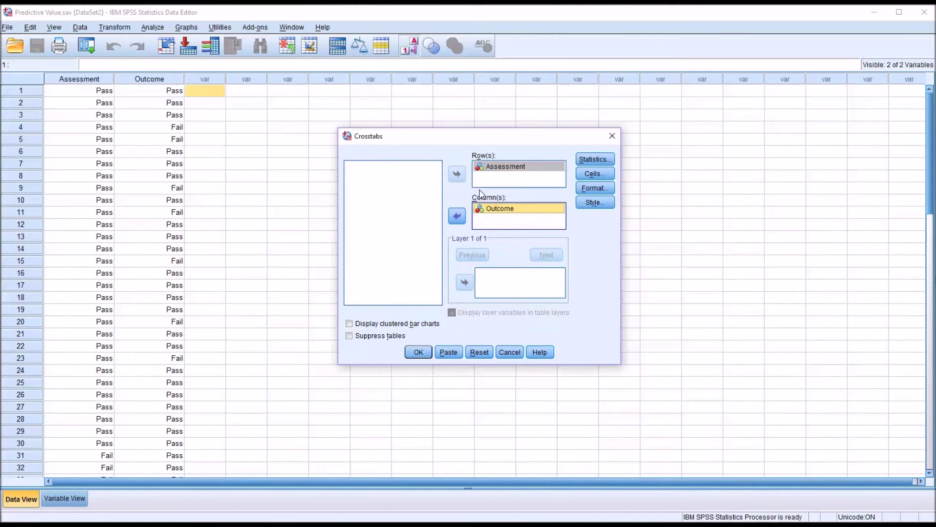
Add the Chi-square statistic to the crosstabulation and run the analysis
{"action": "left_click", "coordinate": [595, 159]}
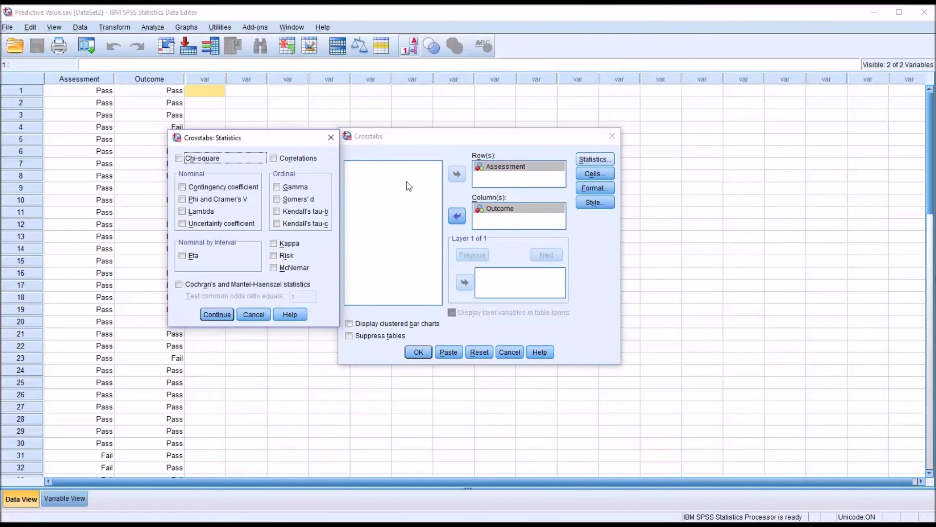
{"action": "left_click", "coordinate": [179, 158]}
{"action": "left_click", "coordinate": [217, 314]}
{"action": "left_click", "coordinate": [420, 352]}
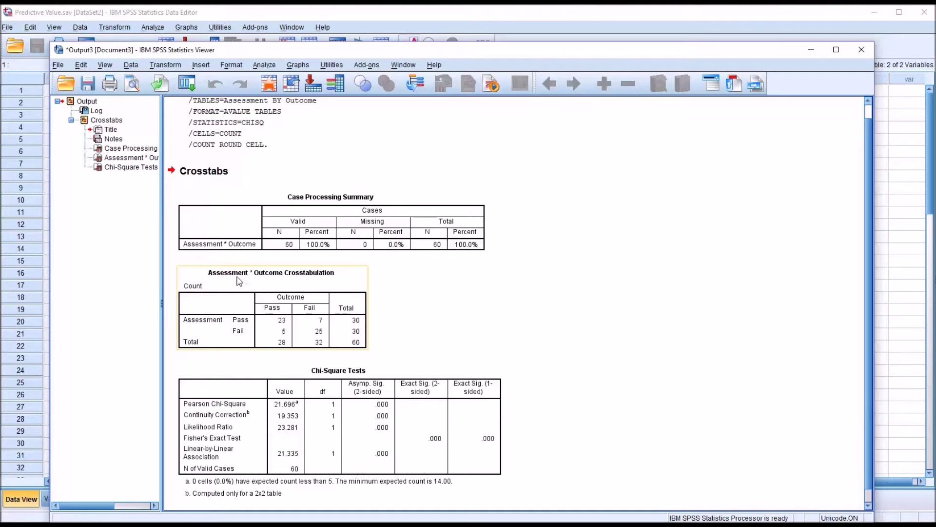
Examine the four Pass and Fail counts in the Assessment by Outcome crosstabulation table
{"action": "double_click", "coordinate": [283, 291]}
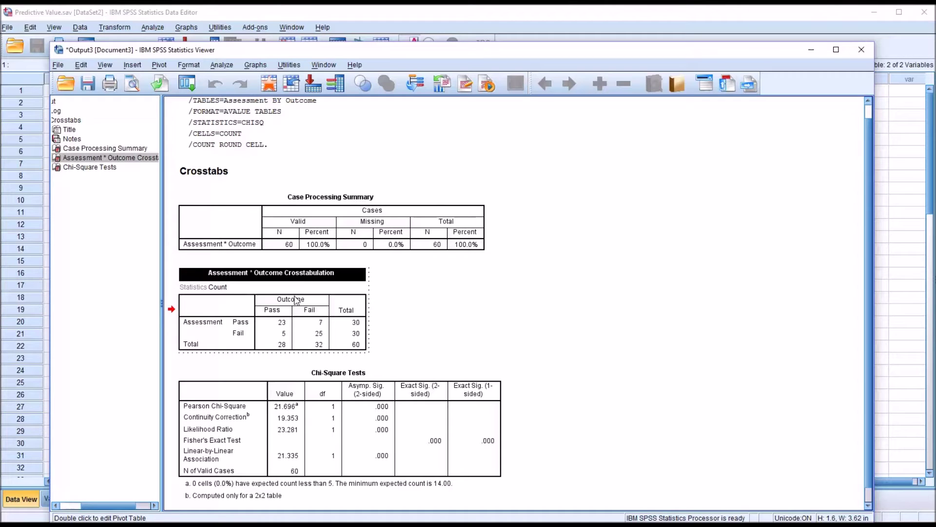
{"action": "left_click", "coordinate": [283, 322]}
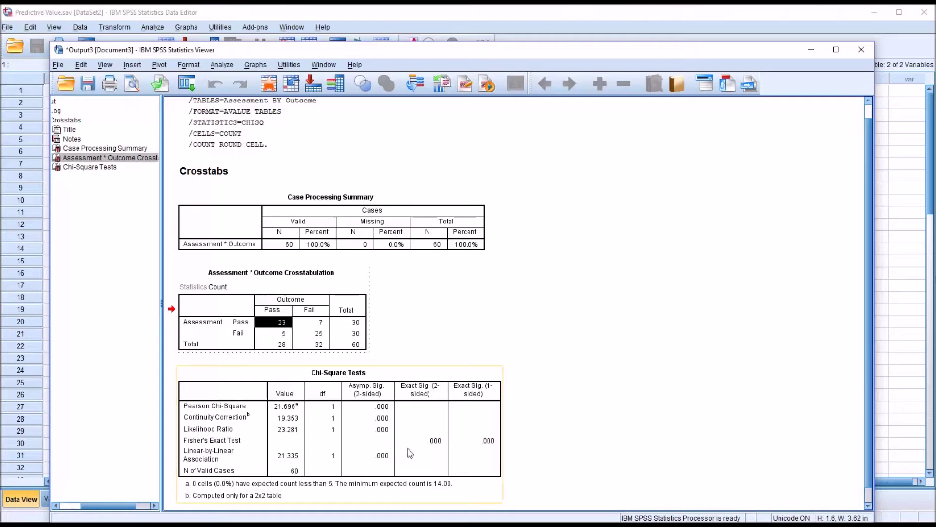
{"action": "left_click", "coordinate": [275, 336]}
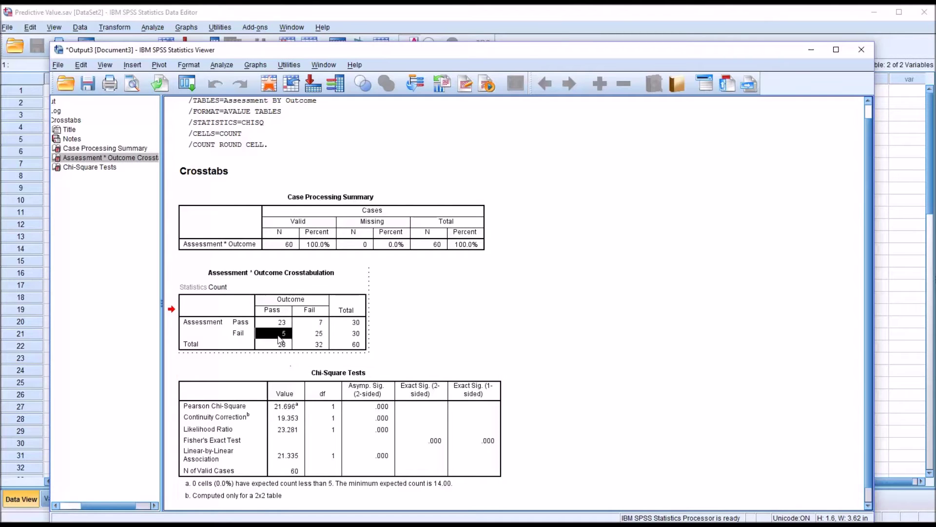
{"action": "left_click", "coordinate": [309, 325]}
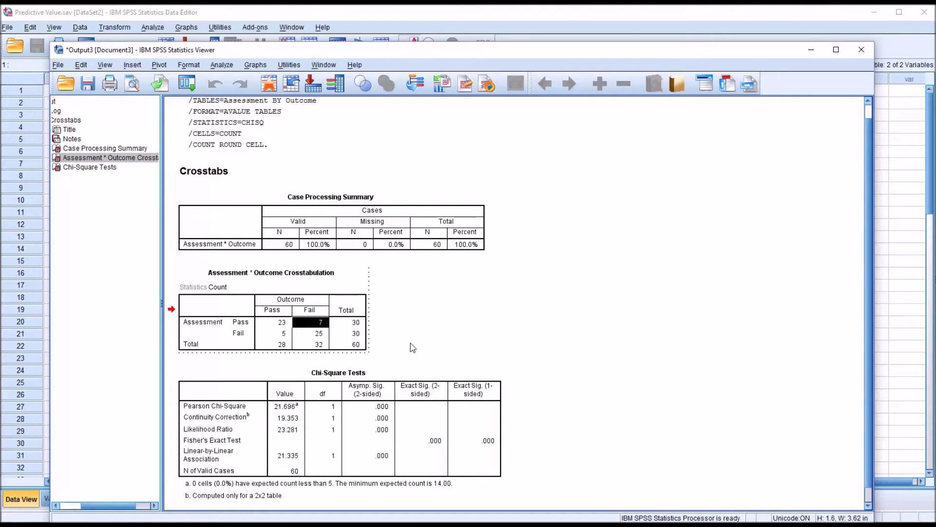
{"action": "left_click", "coordinate": [312, 335]}
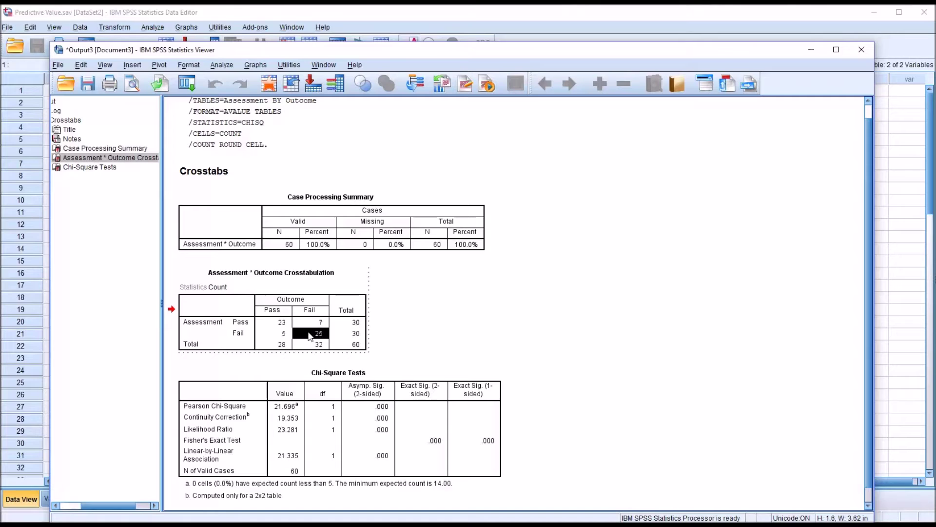
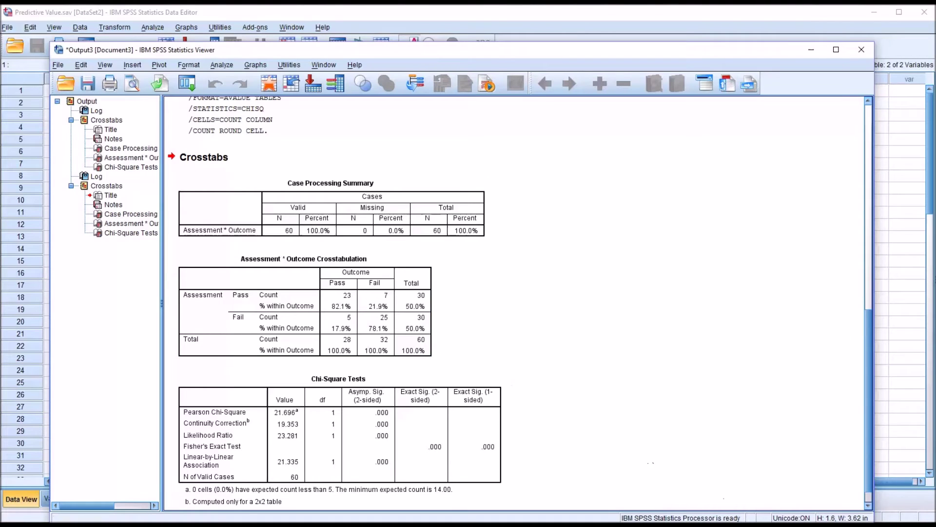
Examine the correctly predicted Pass and Fail percentages within Outcome against their cell counts and column totals in the crosstabulation
{"action": "left_click", "coordinate": [377, 326]}
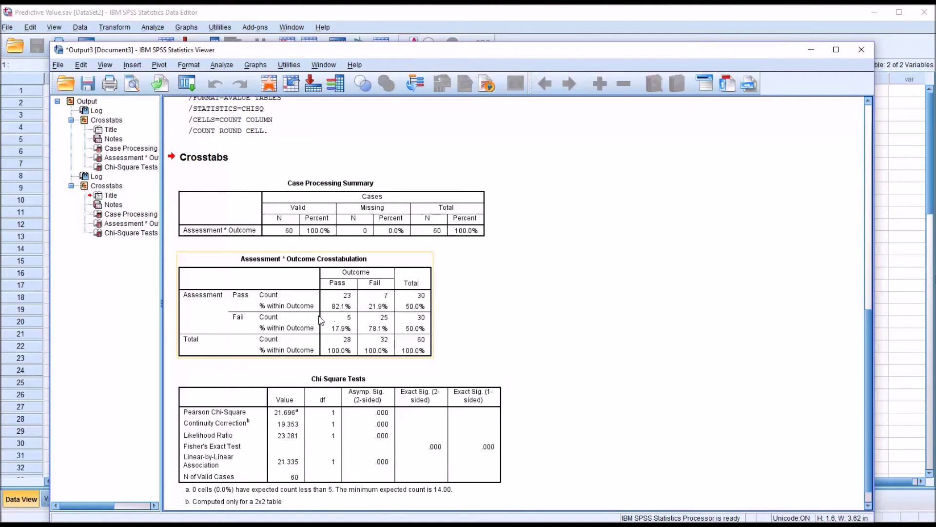
{"action": "left_click", "coordinate": [608, 363]}
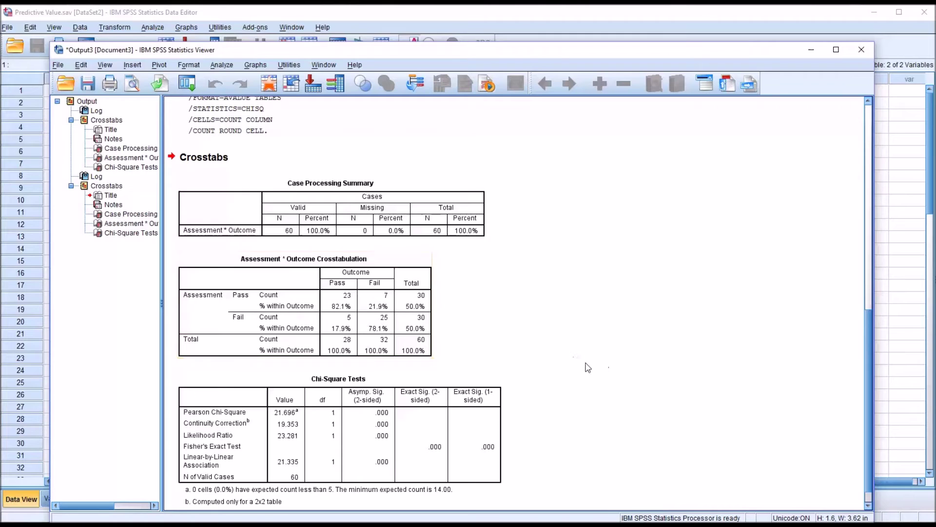
{"action": "left_click", "coordinate": [336, 305]}
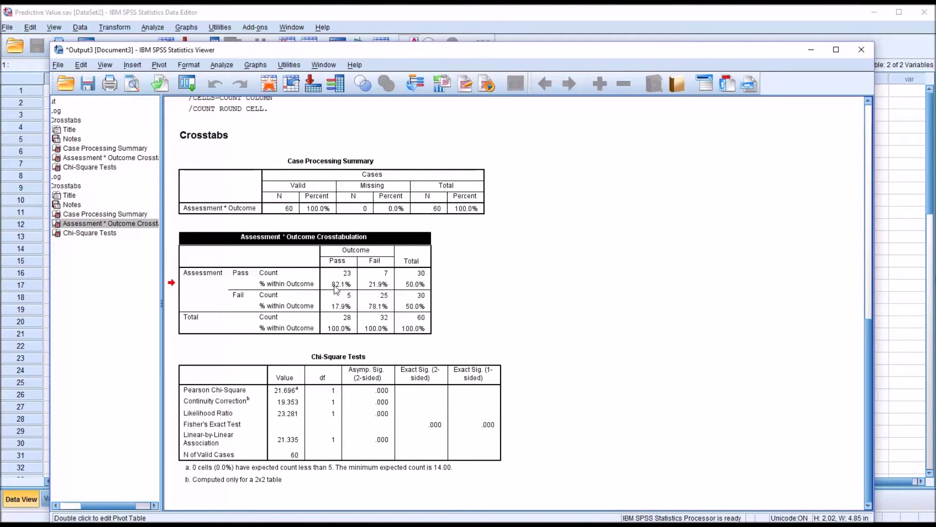
{"action": "double_click", "coordinate": [340, 284]}
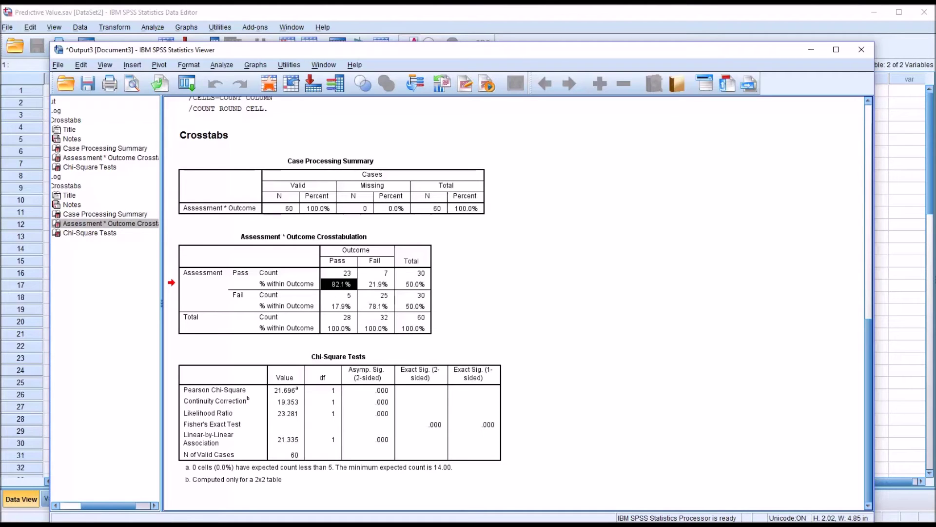
{"action": "left_click", "coordinate": [336, 274]}
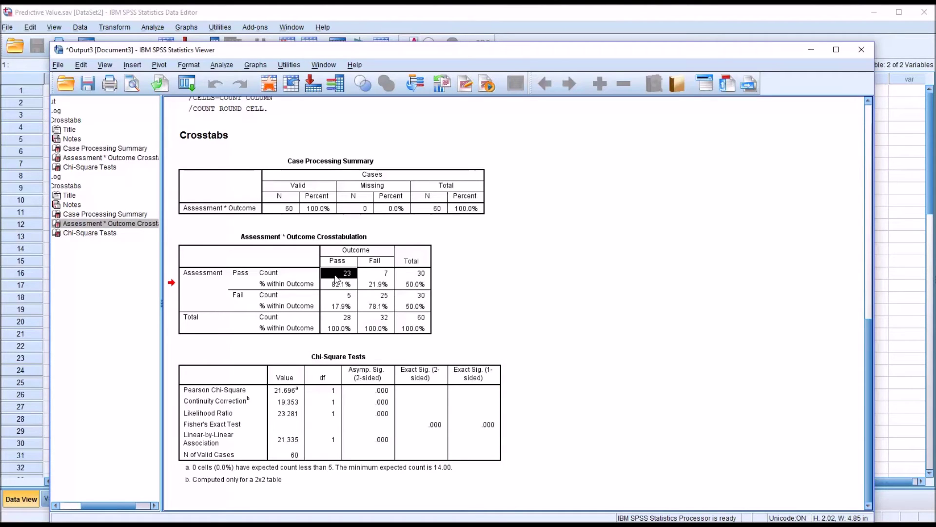
{"action": "left_click", "coordinate": [337, 318]}
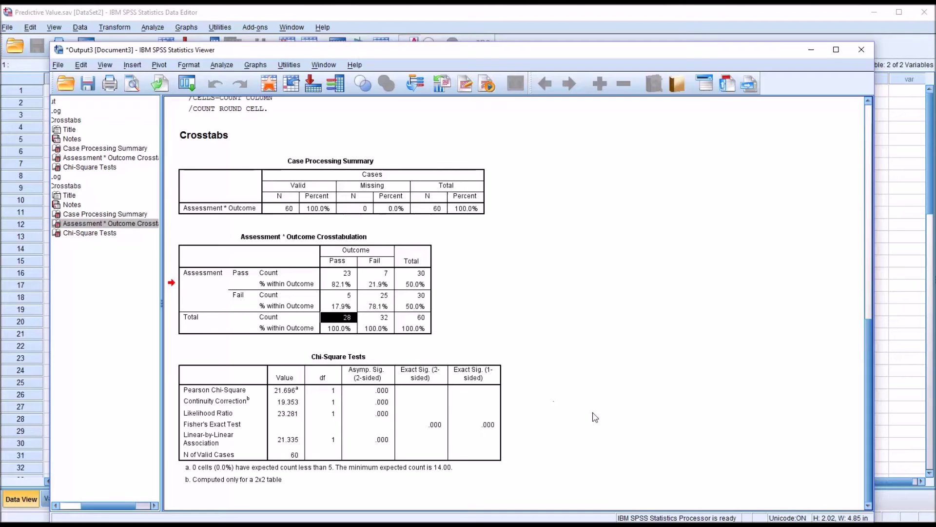
{"action": "left_click", "coordinate": [372, 306]}
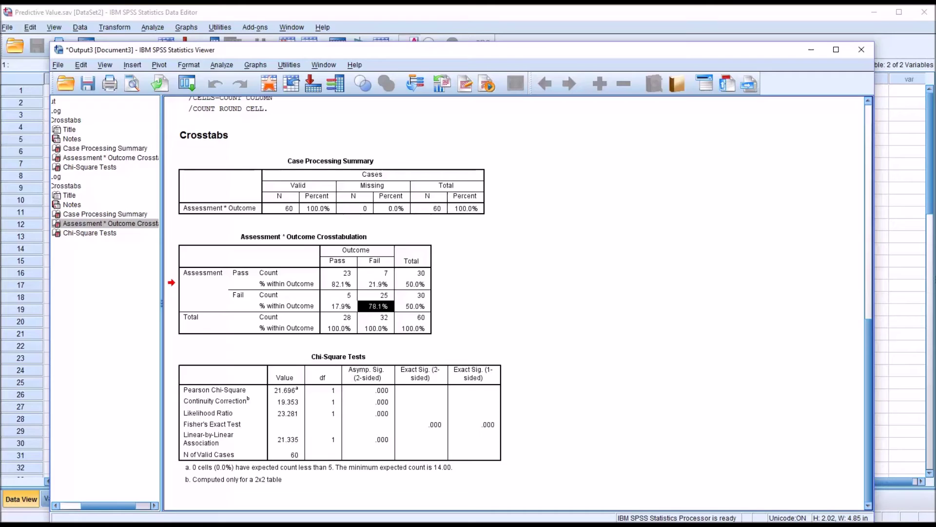
{"action": "left_click", "coordinate": [372, 296]}
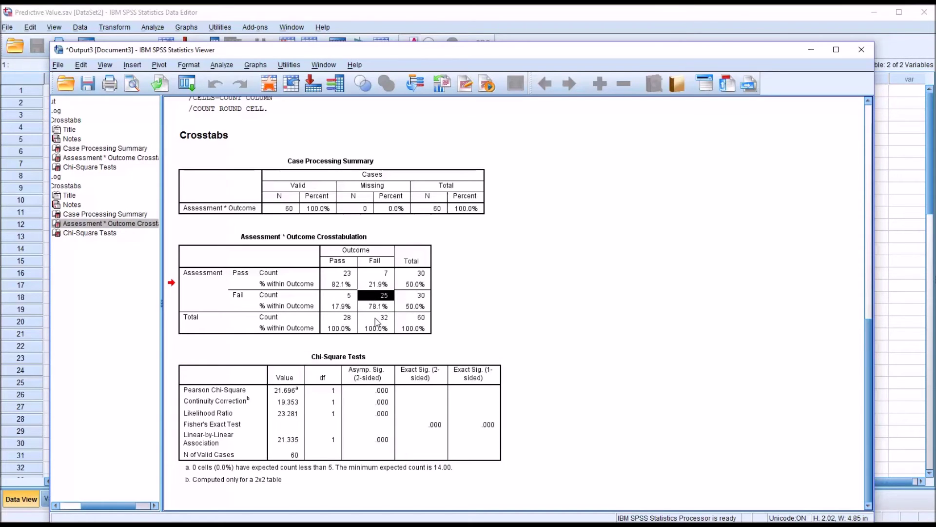
{"action": "left_click", "coordinate": [376, 318]}
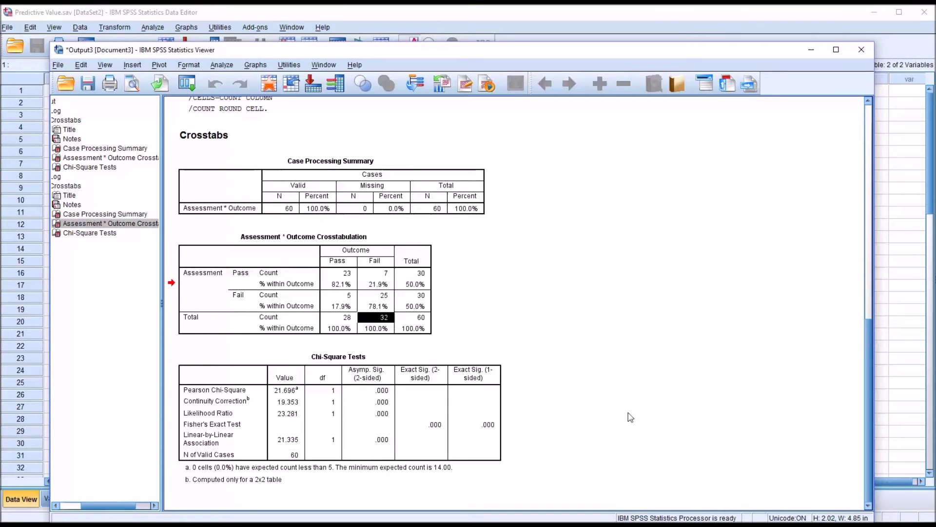
Rerun the Assessment by Outcome crosstabs with row percentages added to the cell display
{"action": "left_click", "coordinate": [221, 66]}
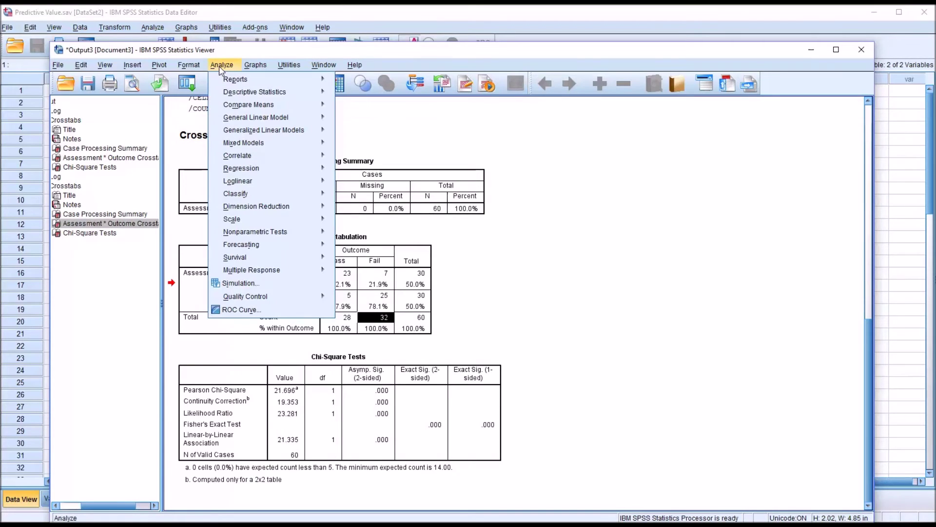
{"action": "mouse_move", "coordinate": [259, 96]}
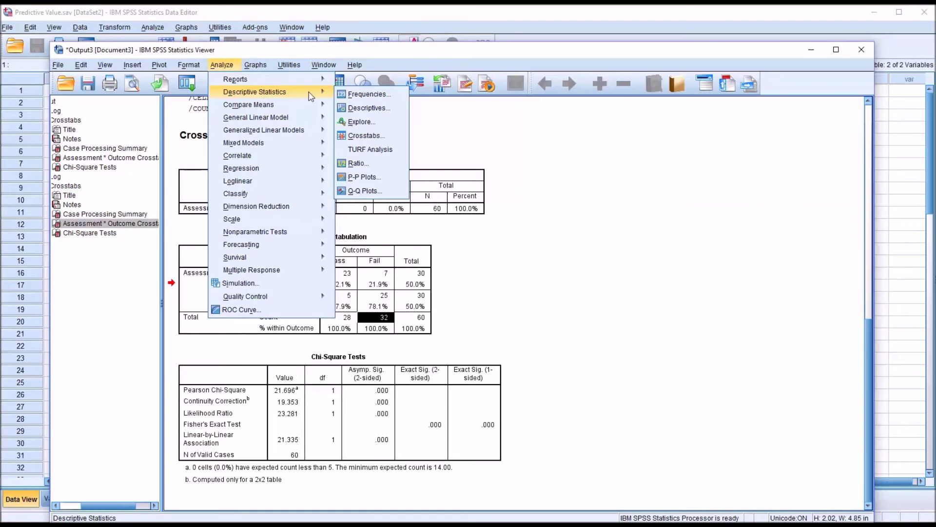
{"action": "left_click", "coordinate": [366, 136]}
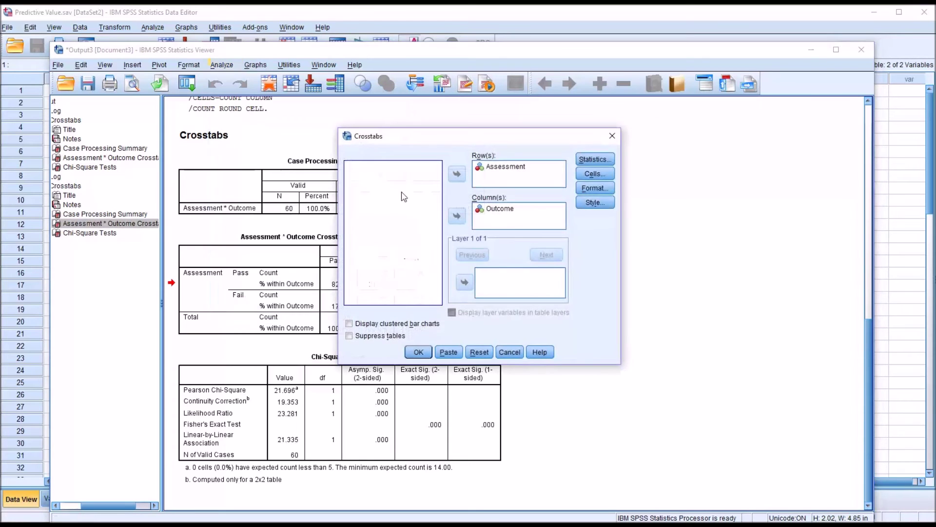
{"action": "left_click", "coordinate": [592, 174]}
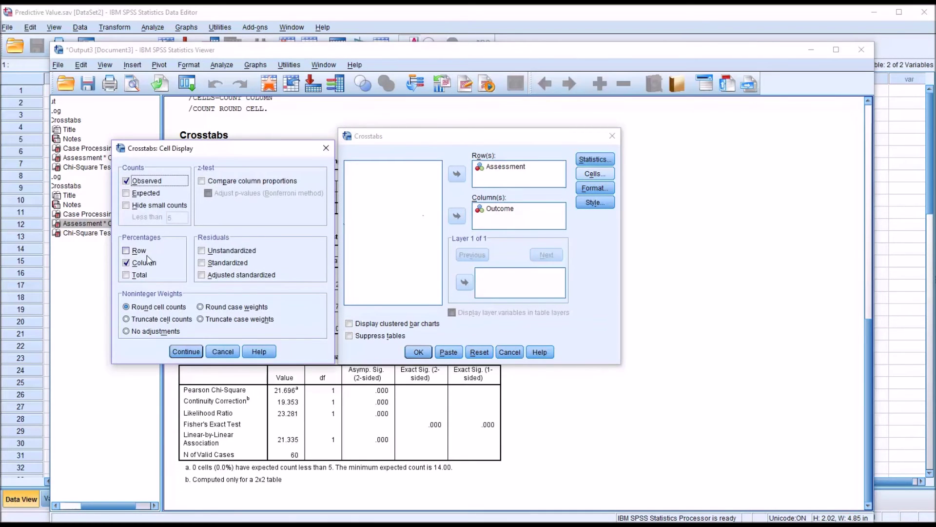
{"action": "left_click", "coordinate": [127, 251]}
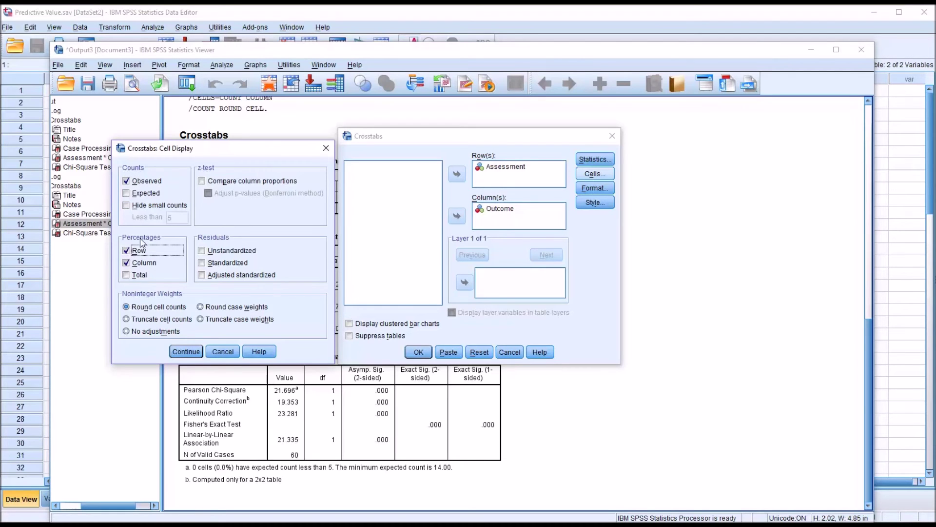
{"action": "left_click", "coordinate": [180, 352]}
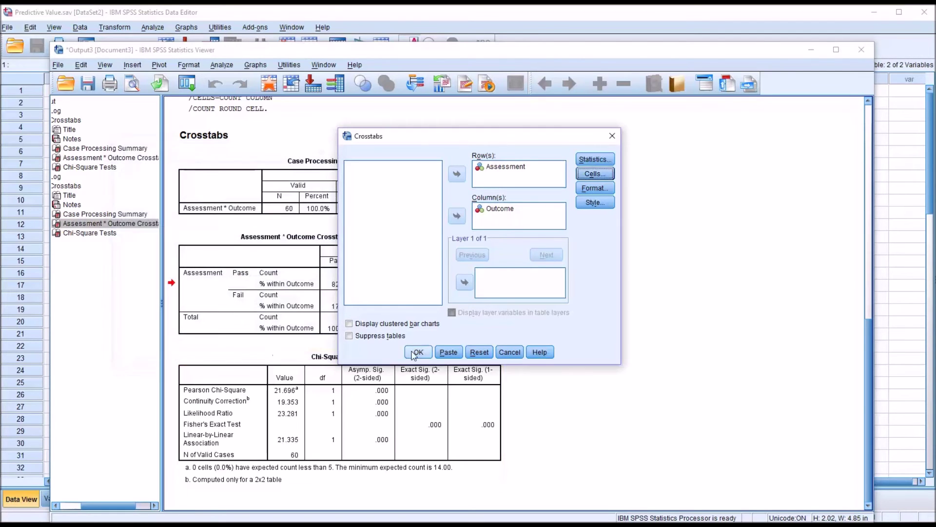
{"action": "left_click", "coordinate": [412, 353]}
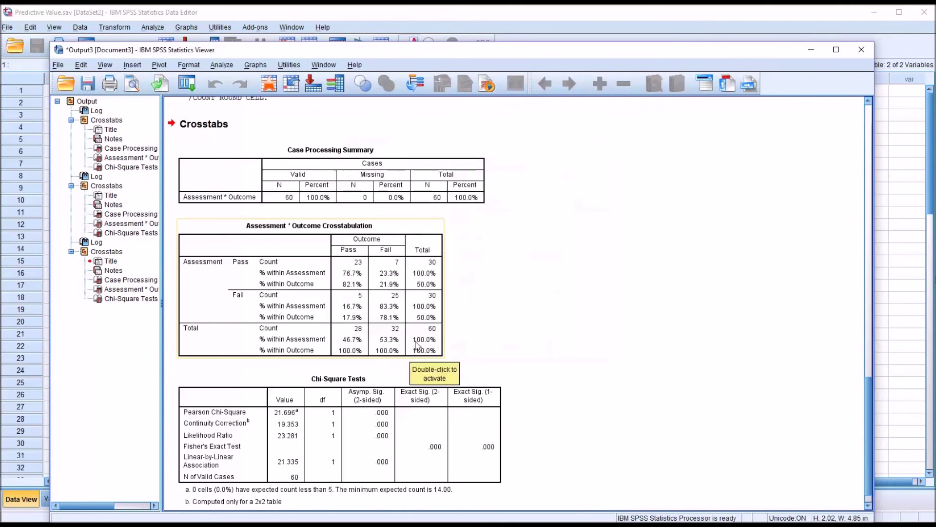
Activate the new crosstabulation table and review its within-Outcome percentages for the matching Pass and Fail cells
{"action": "left_click", "coordinate": [429, 347]}
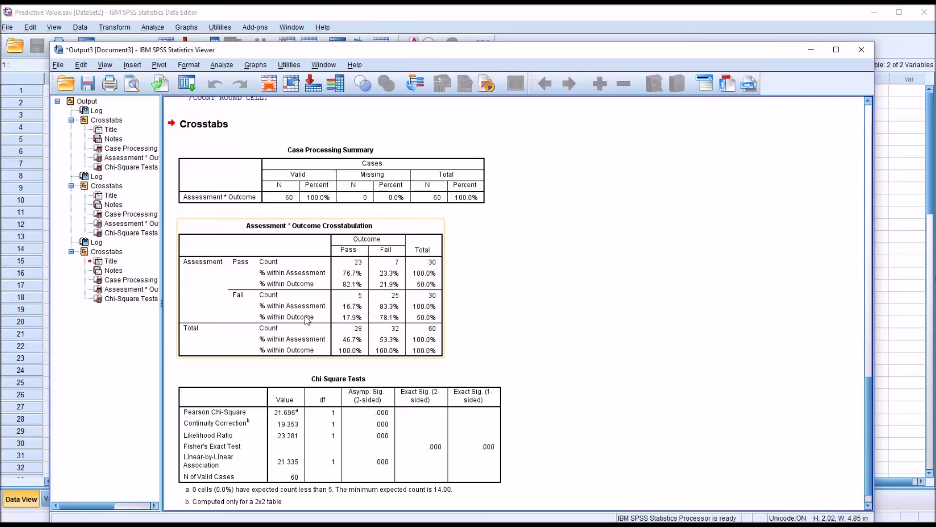
{"action": "left_click", "coordinate": [720, 493]}
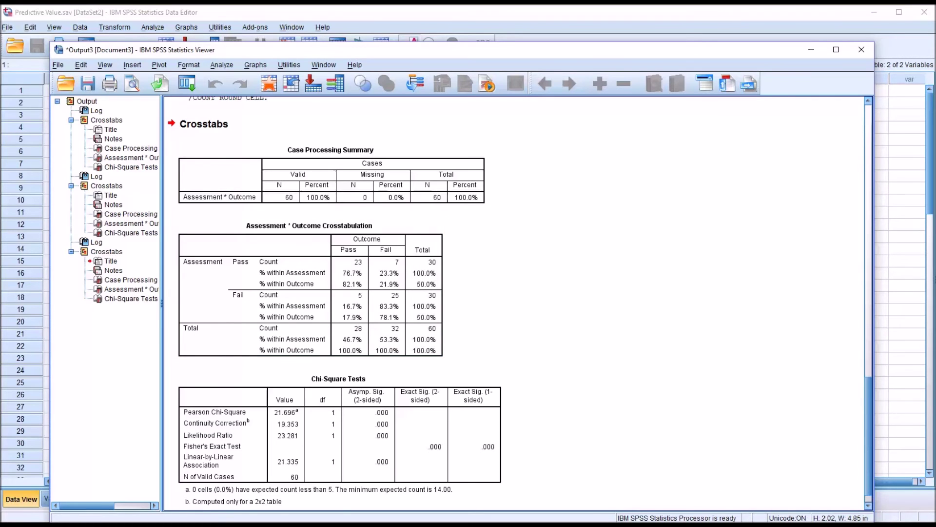
{"action": "left_click", "coordinate": [362, 350]}
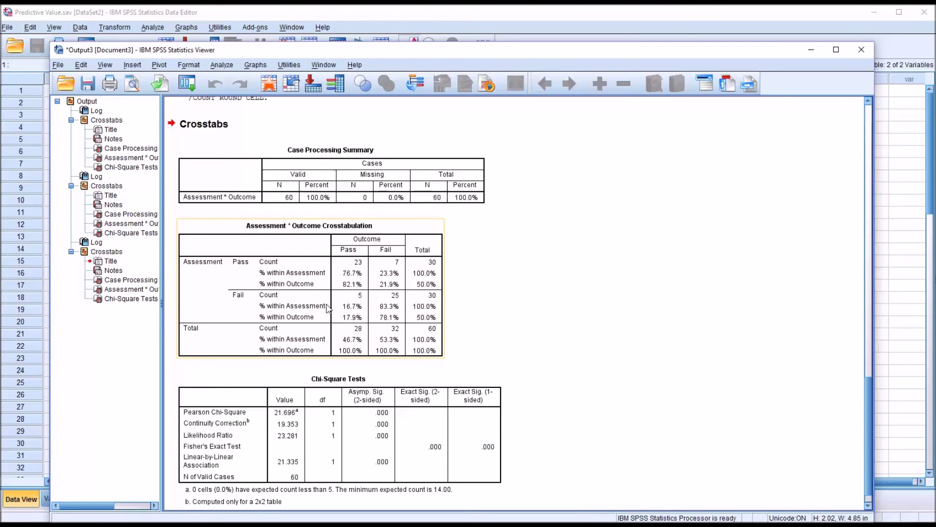
{"action": "left_click", "coordinate": [366, 298]}
{"action": "double_click", "coordinate": [366, 298]}
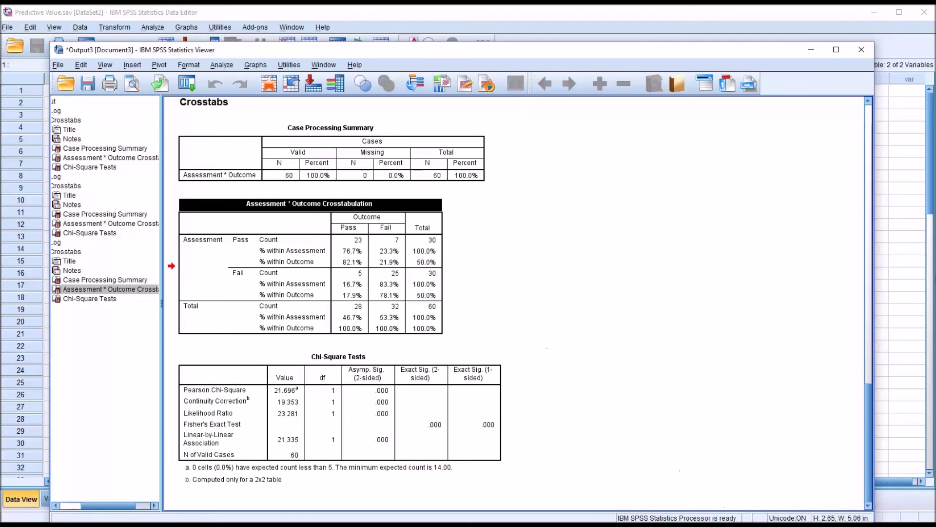
{"action": "left_click", "coordinate": [351, 263]}
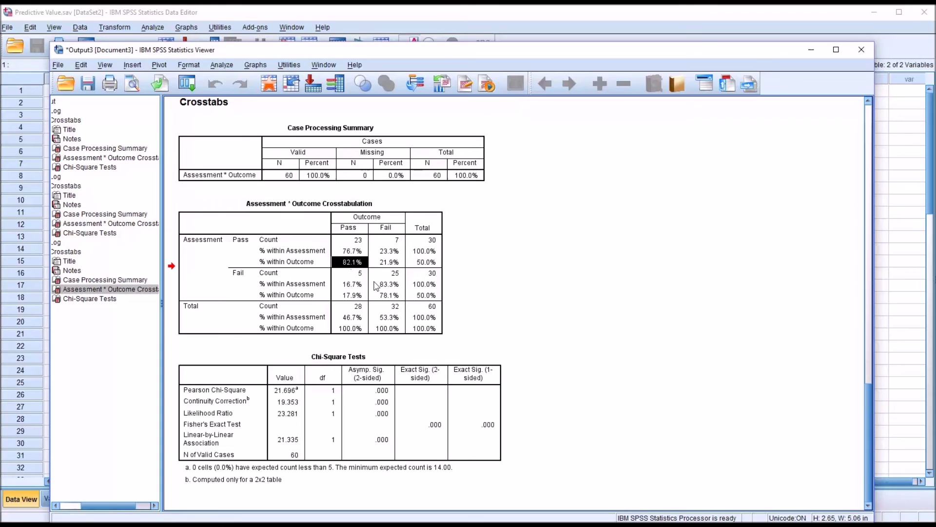
{"action": "left_click", "coordinate": [386, 296]}
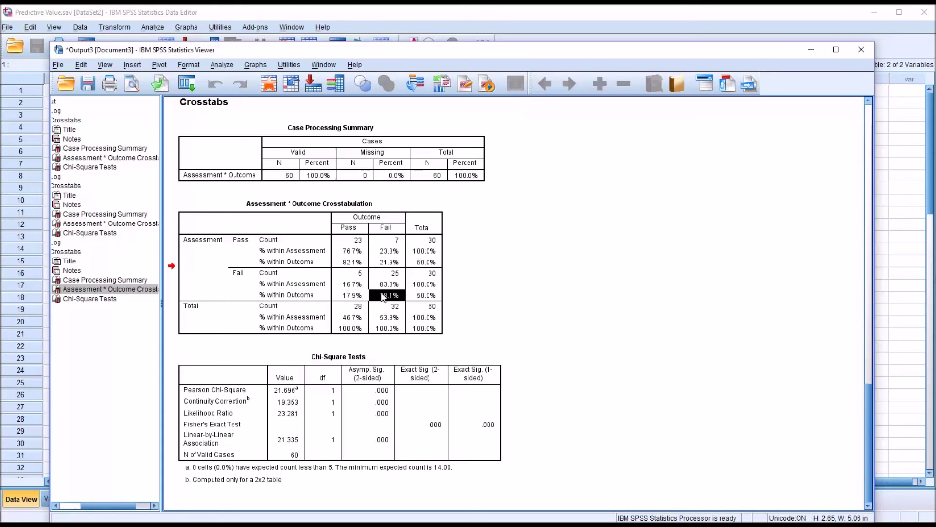
{"action": "left_click", "coordinate": [353, 263]}
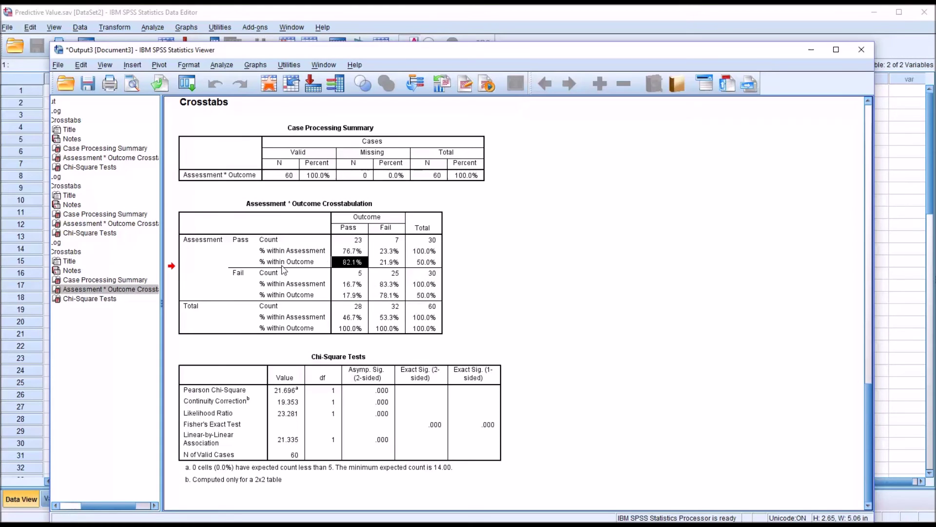
Examine the within-Assessment percentages of the matching Pass and Fail cells against their counts and row totals
{"action": "left_click", "coordinate": [343, 253]}
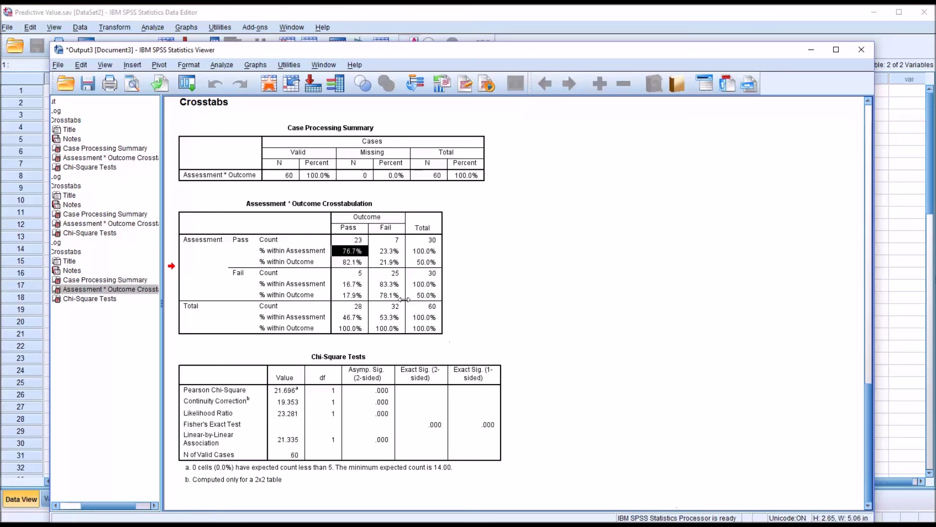
{"action": "key", "text": "Up"}
{"action": "left_click", "coordinate": [416, 240]}
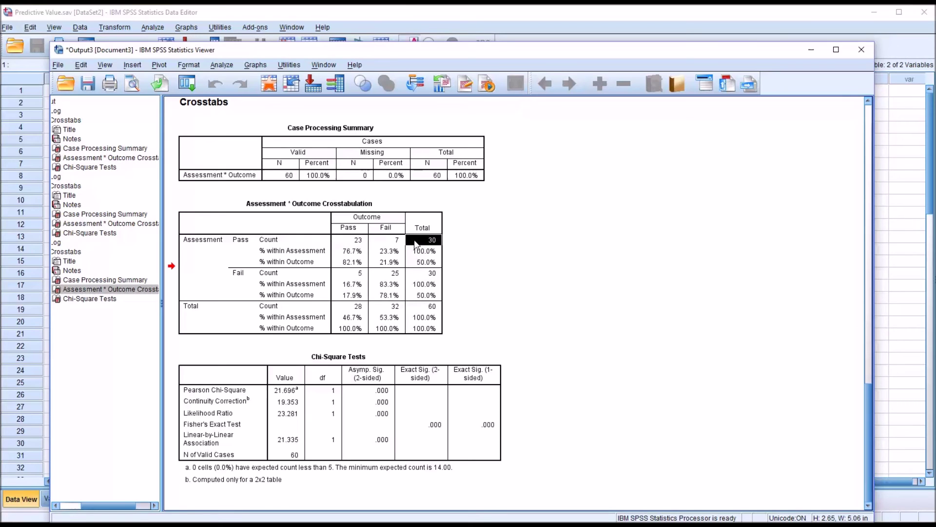
{"action": "left_click", "coordinate": [379, 284]}
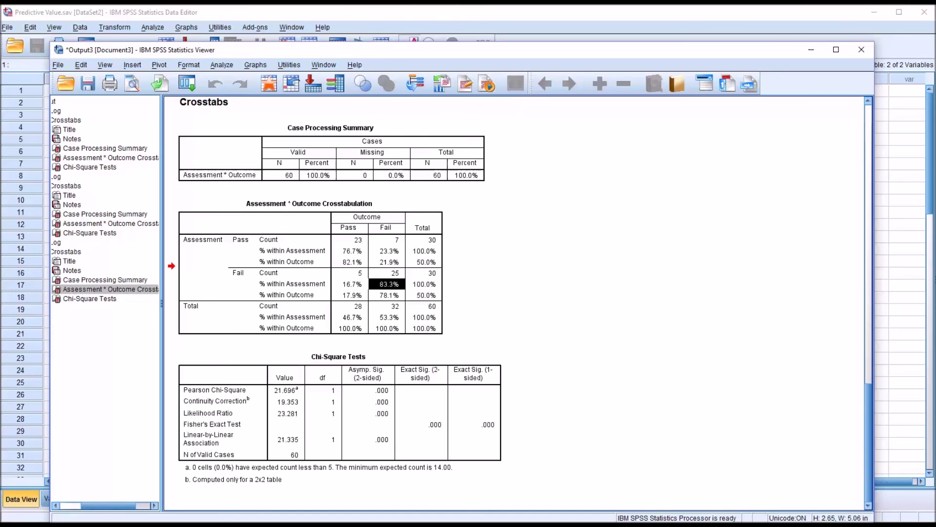
{"action": "left_click", "coordinate": [400, 288]}
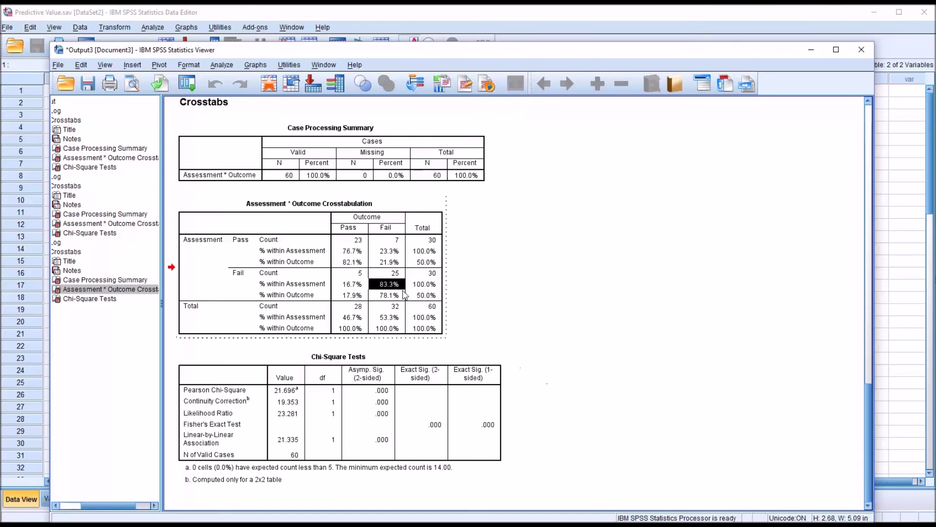
{"action": "left_click", "coordinate": [389, 274]}
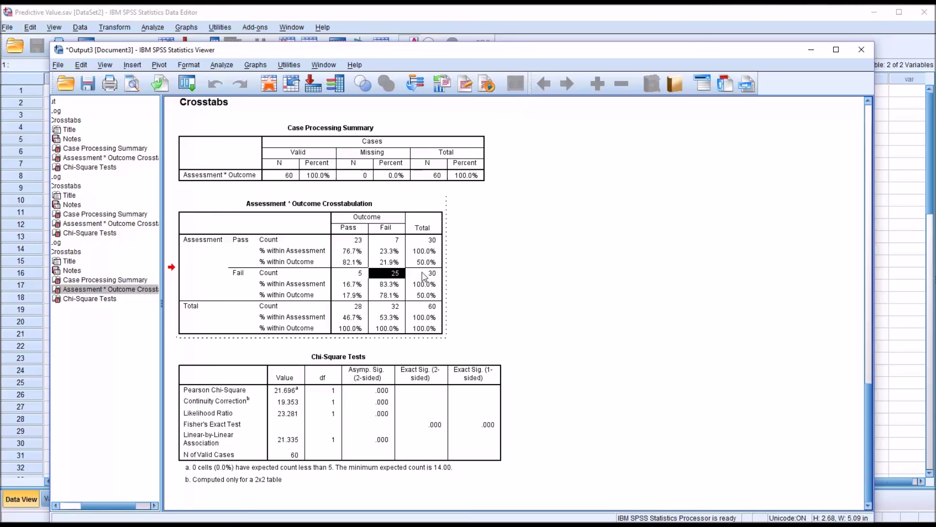
{"action": "left_click", "coordinate": [439, 275]}
{"action": "left_click", "coordinate": [389, 287]}
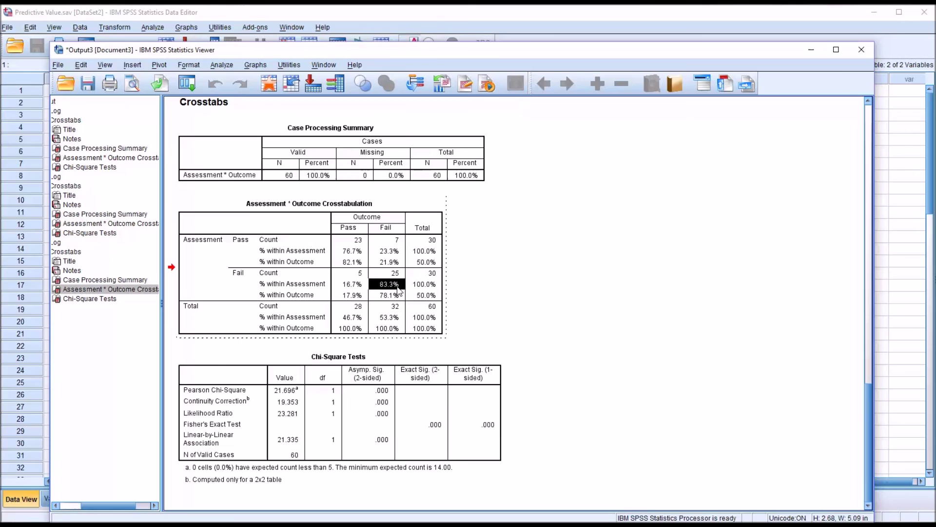
Examine the overall Pass outcome percentage in the Total row against the Pass count and the grand total
{"action": "left_click", "coordinate": [350, 321]}
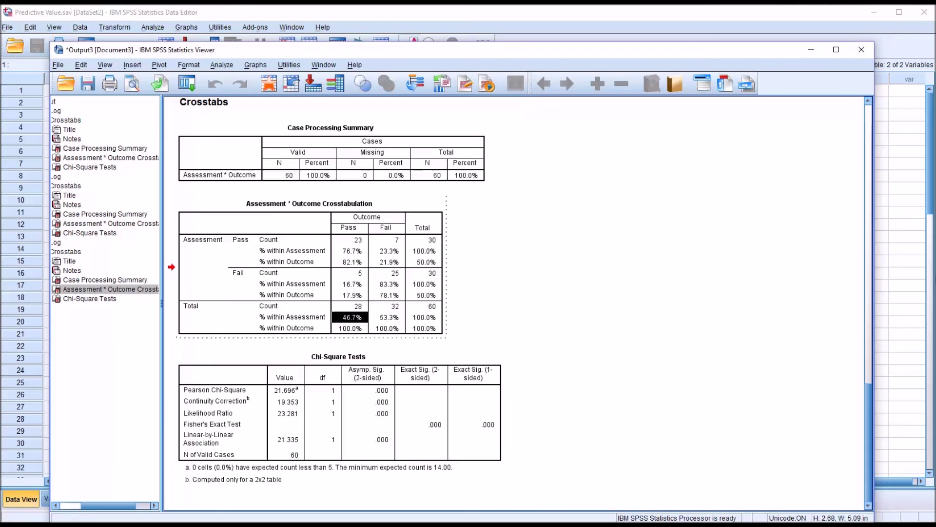
{"action": "left_click", "coordinate": [351, 307]}
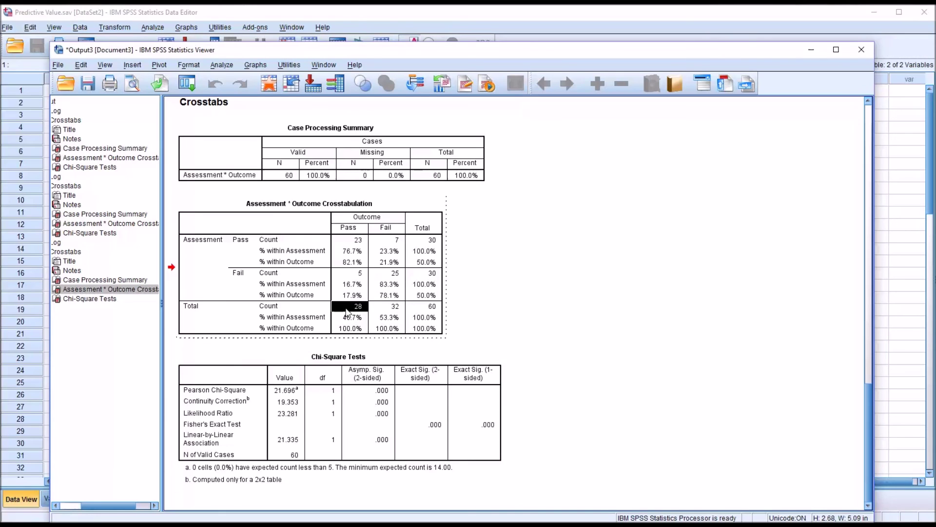
{"action": "left_click", "coordinate": [426, 307]}
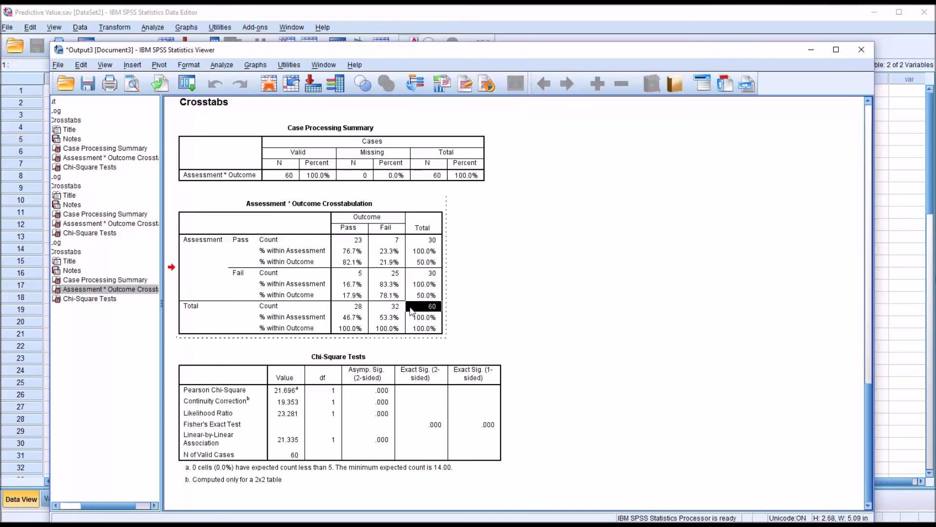
{"action": "left_click", "coordinate": [351, 318]}
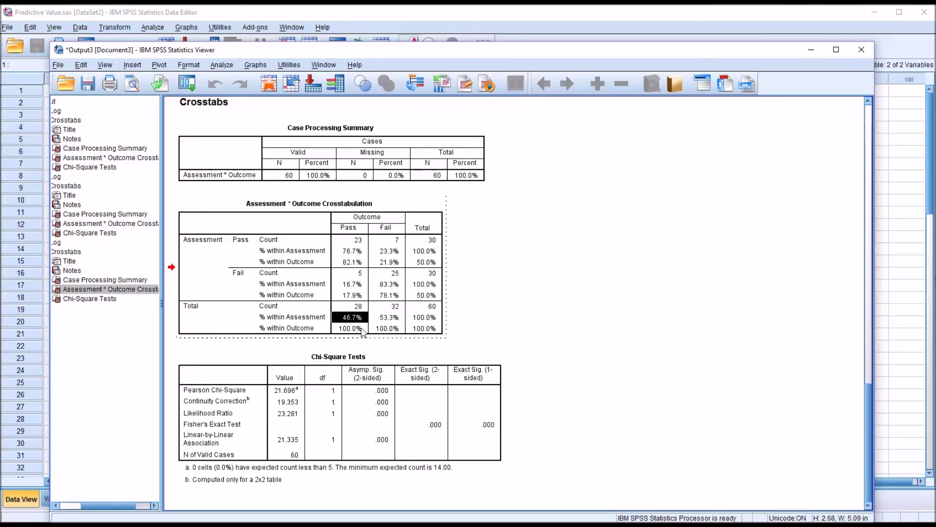